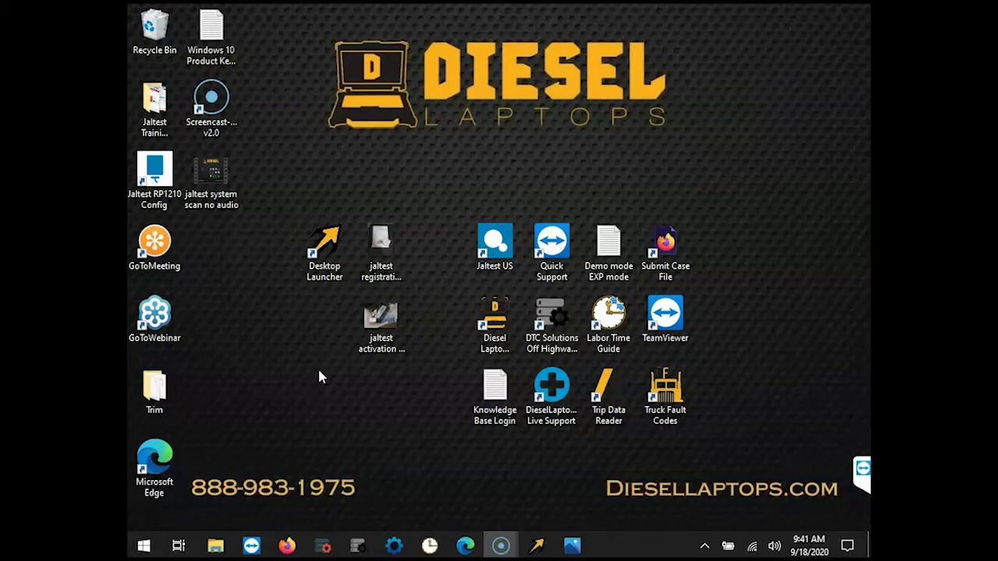
# Launch Jaltest diagnostics from the Diesel Laptops Desktop Launcher to reach its connector selection screen.
pyautogui.click(328, 247)
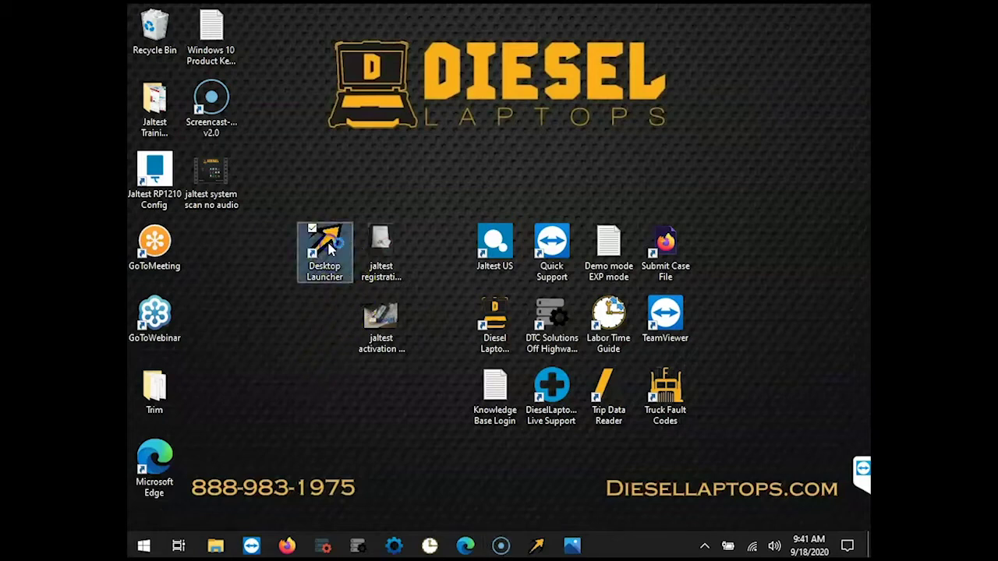
pyautogui.click(331, 238)
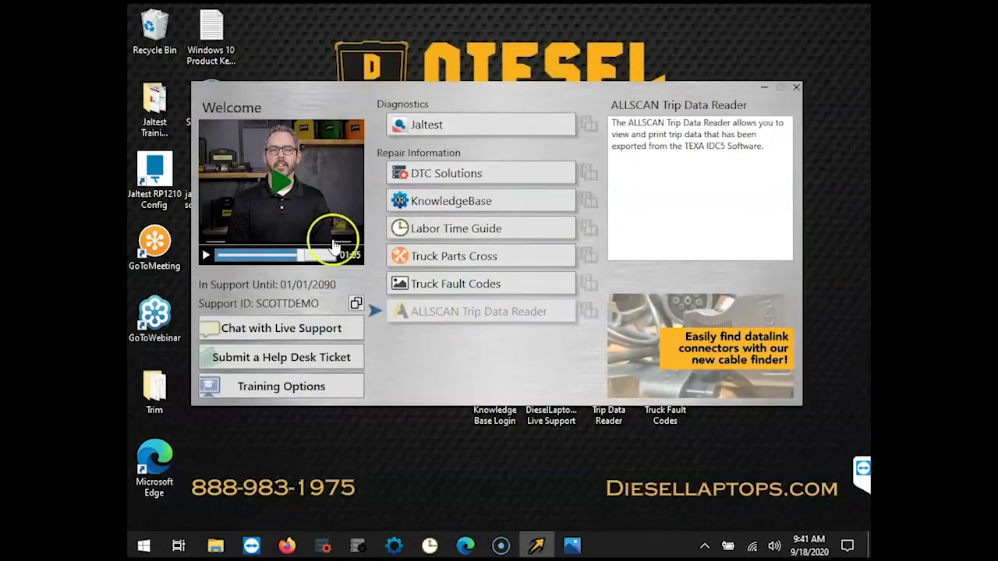
pyautogui.click(446, 127)
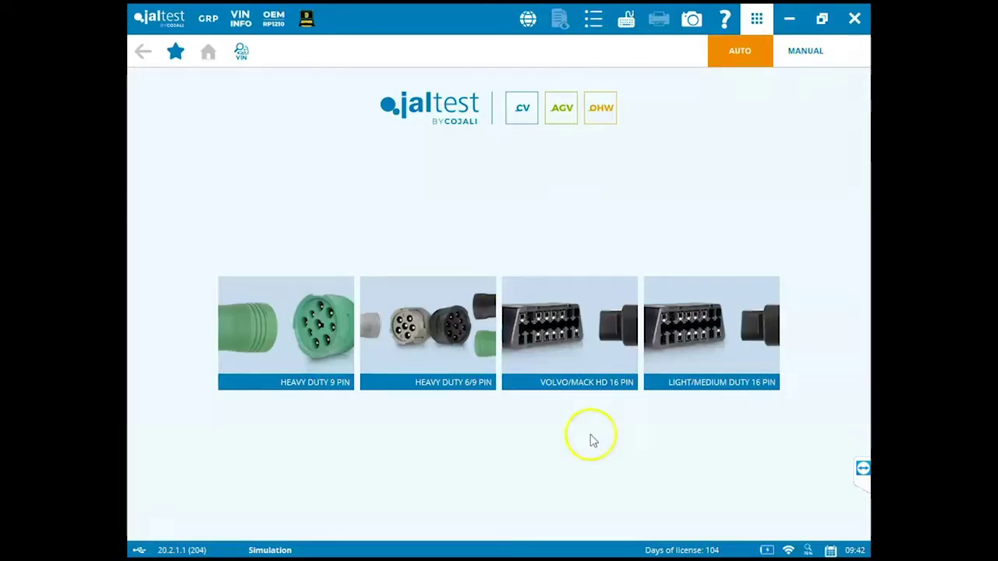
# Open jaltest.com in Firefox via Jaltest Web in the Social Networks and web page dialog.
pyautogui.click(591, 347)
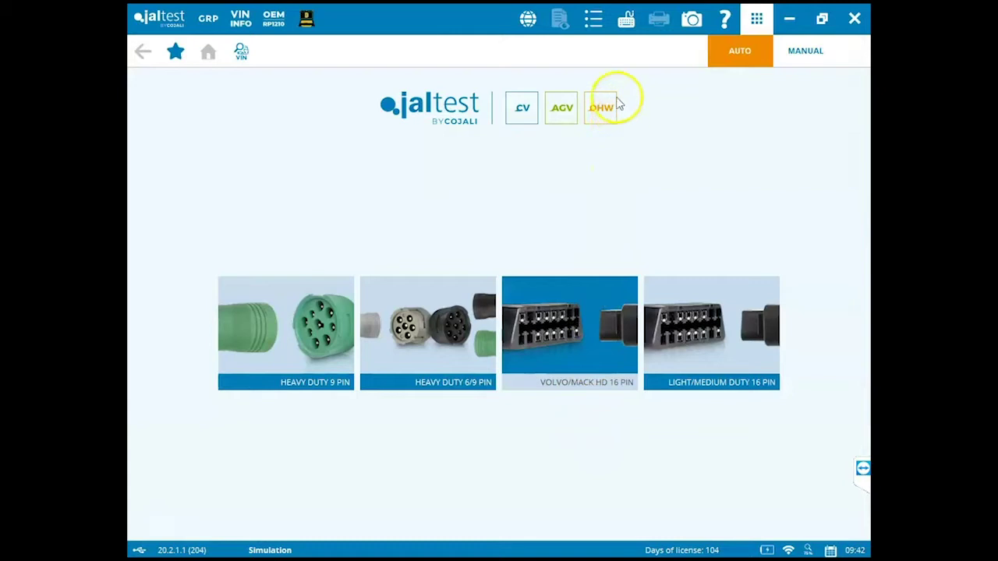
pyautogui.click(528, 21)
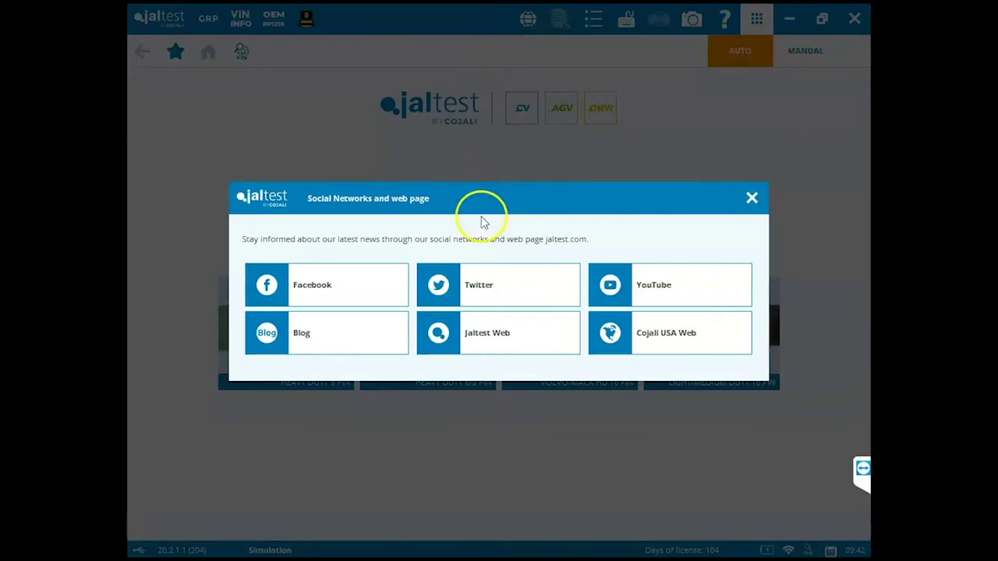
pyautogui.click(490, 336)
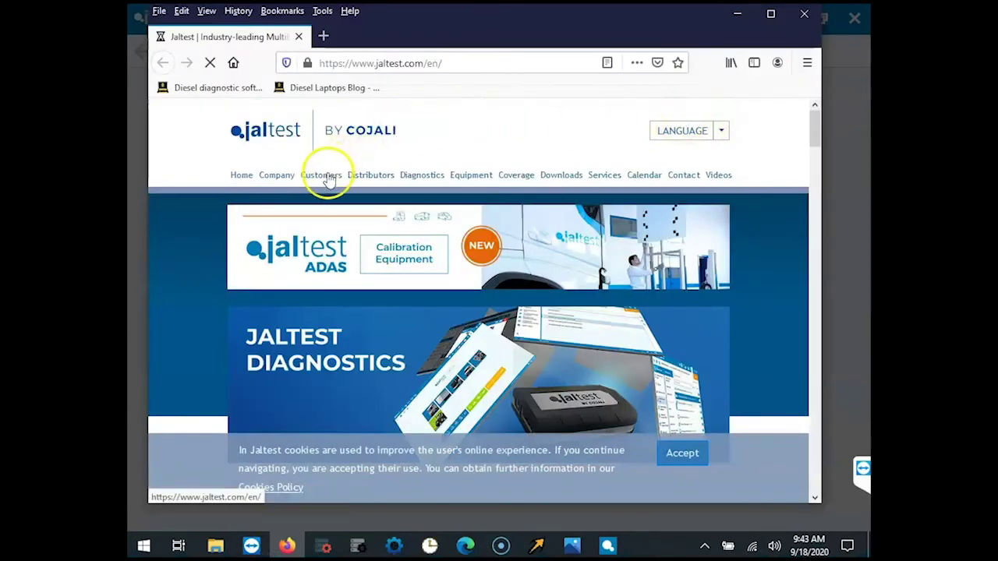
# Go to Customers > Client Access and start the Register new Jaltest user form.
pyautogui.click(325, 176)
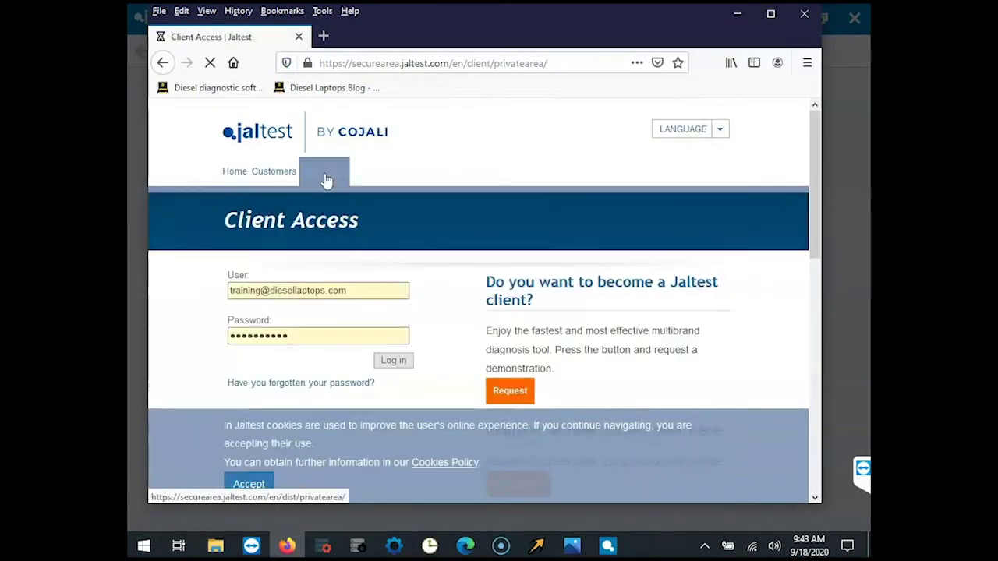
pyautogui.scroll(-2, 546, 207)
pyautogui.scroll(-3, 546, 210)
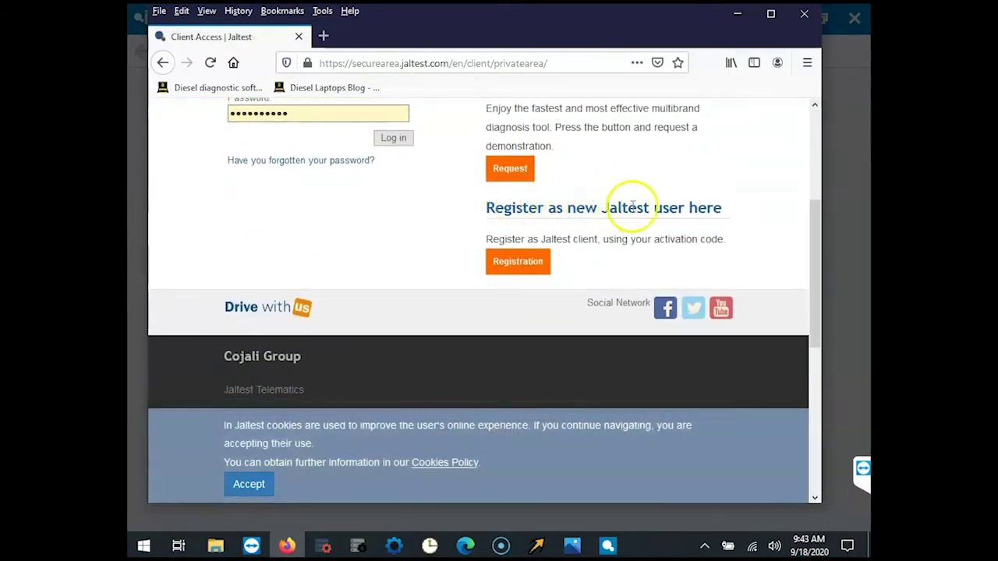
pyautogui.click(528, 265)
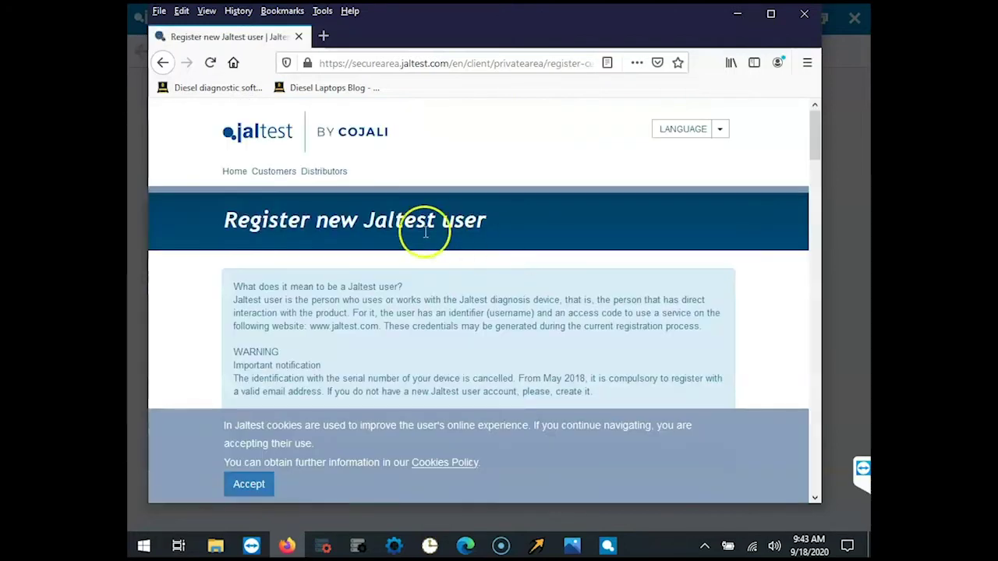
# Enter 1234 in the VAT No. / Tax ID field of the registration form.
pyautogui.scroll(-3, 386, 229)
pyautogui.scroll(-2, 314, 230)
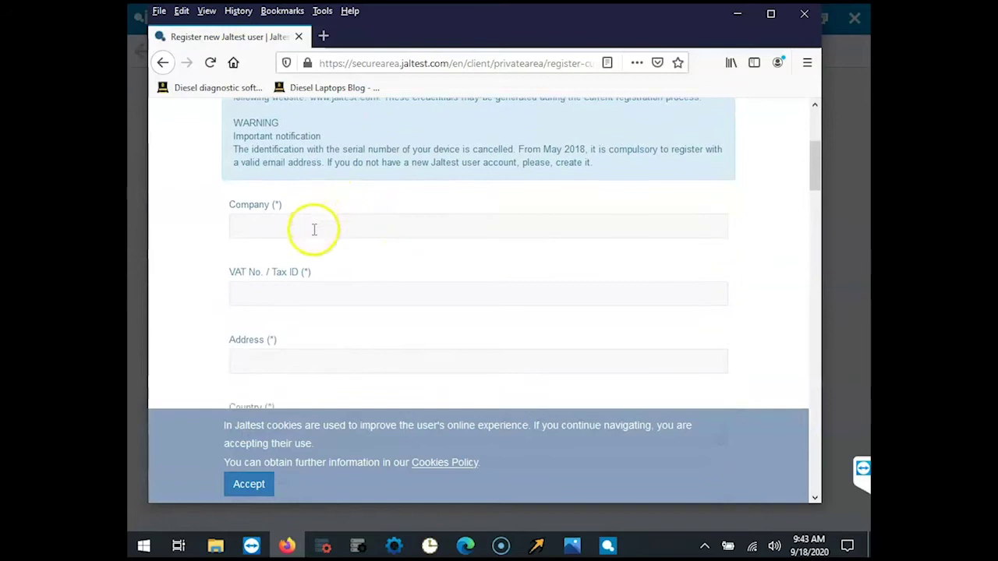
pyautogui.click(306, 152)
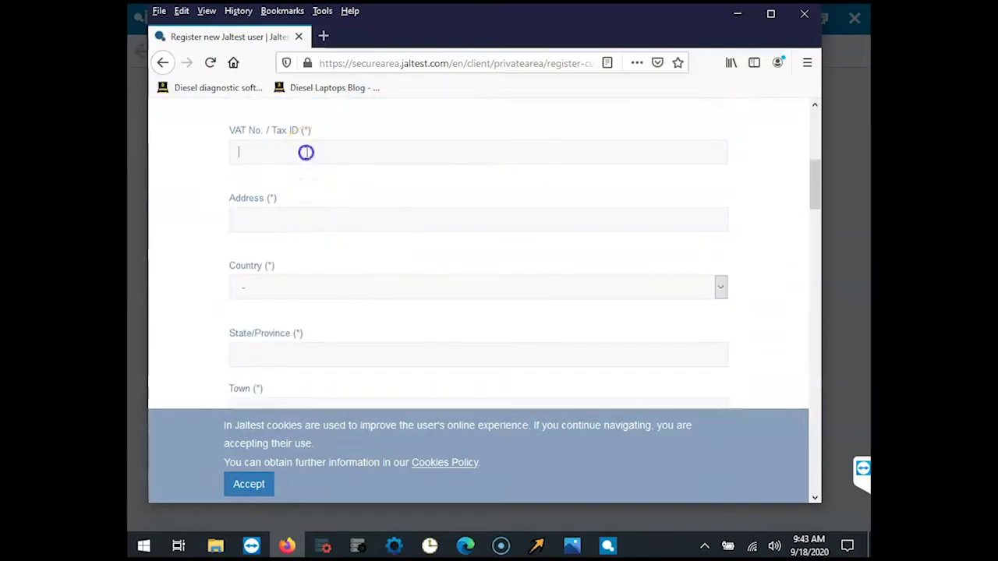
pyautogui.write('1234')
# Scroll down the form to the Repeat password and Activation code fields.
pyautogui.scroll(-4, 312, 152)
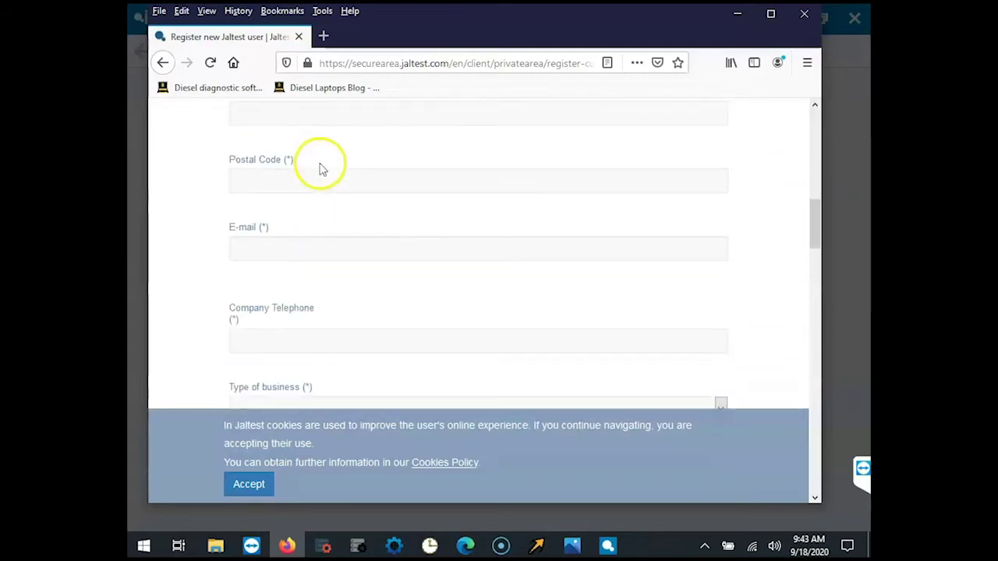
pyautogui.scroll(-5, 332, 156)
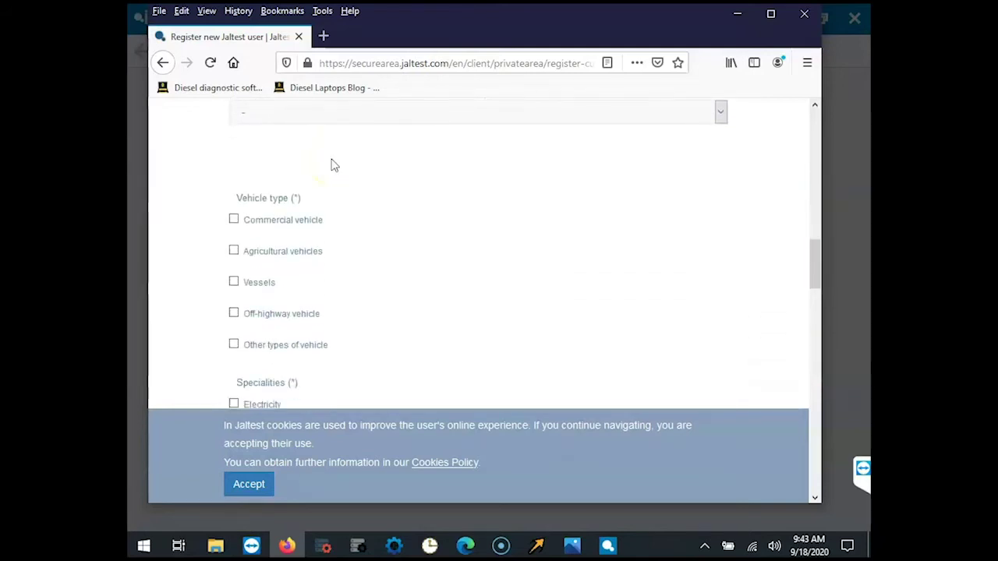
pyautogui.scroll(-5, 292, 160)
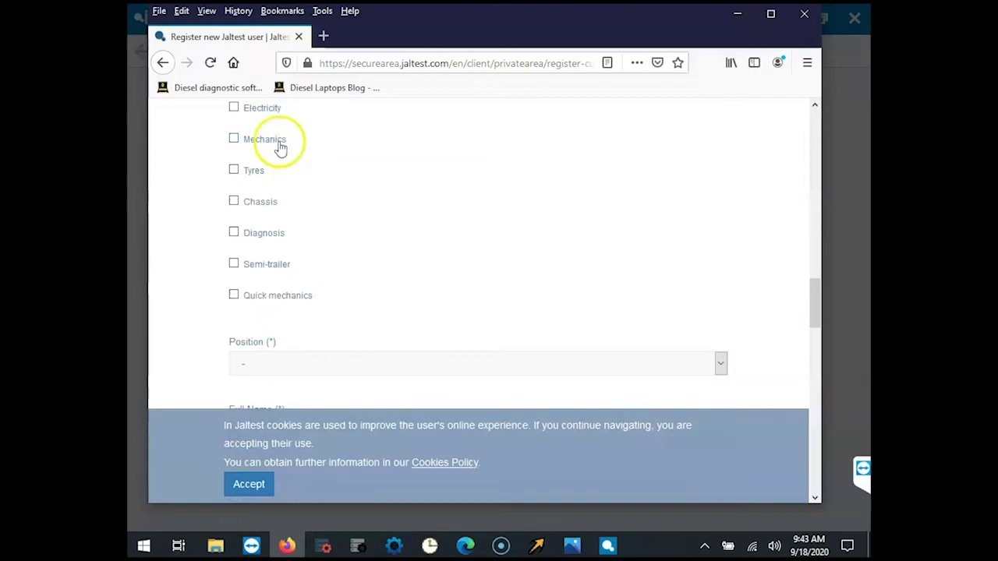
pyautogui.scroll(-3, 290, 212)
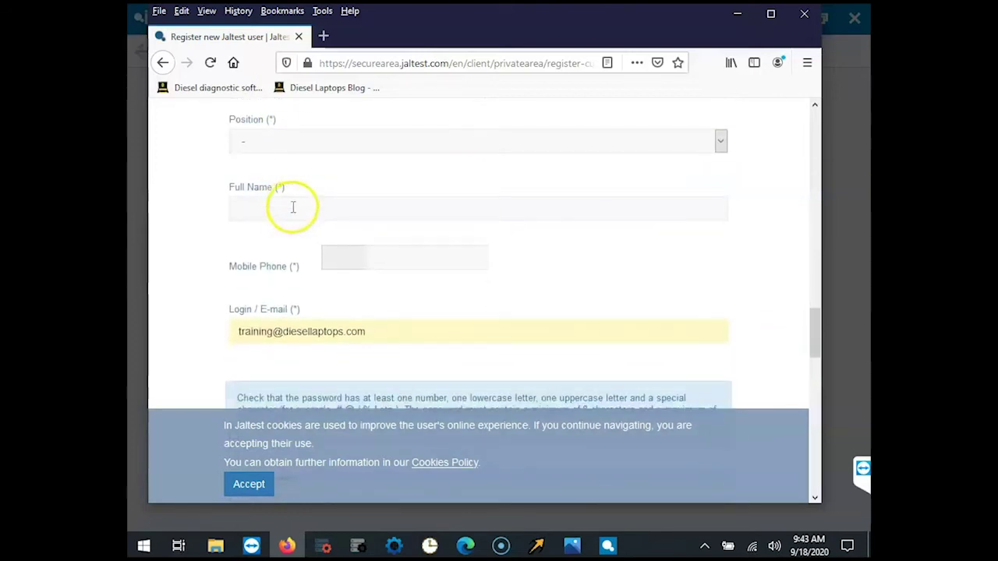
pyautogui.scroll(-1, 310, 226)
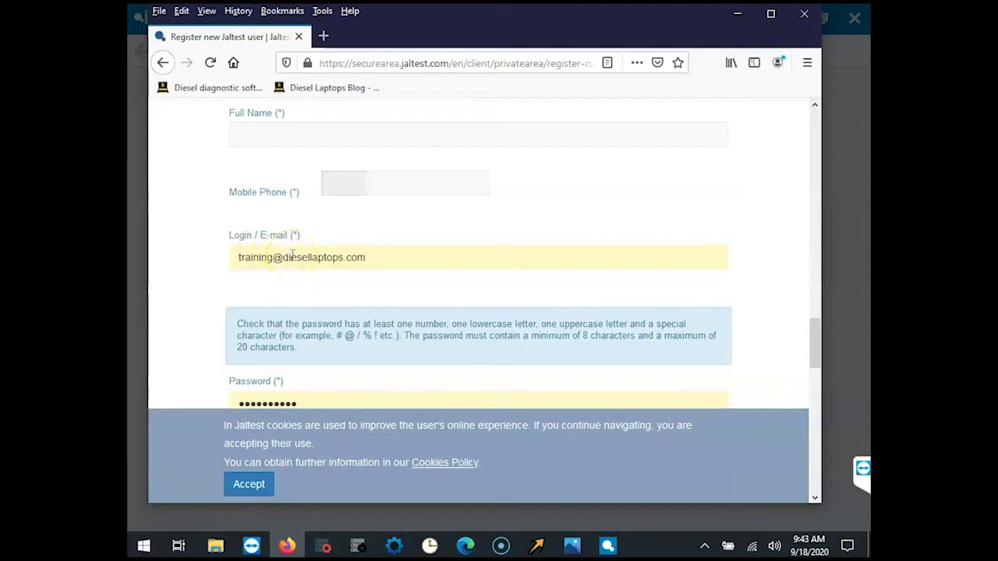
pyautogui.scroll(-2, 293, 257)
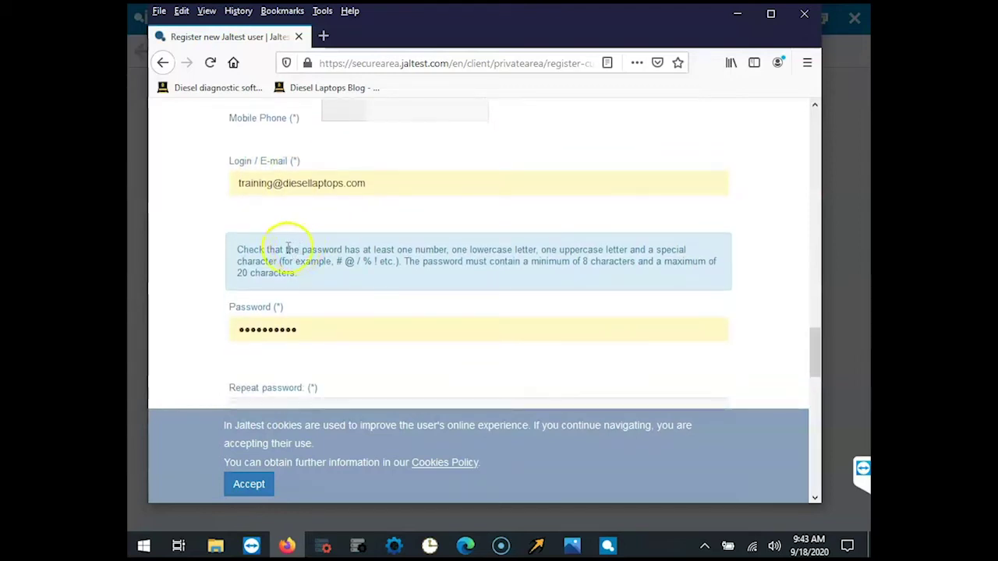
pyautogui.scroll(-2, 259, 246)
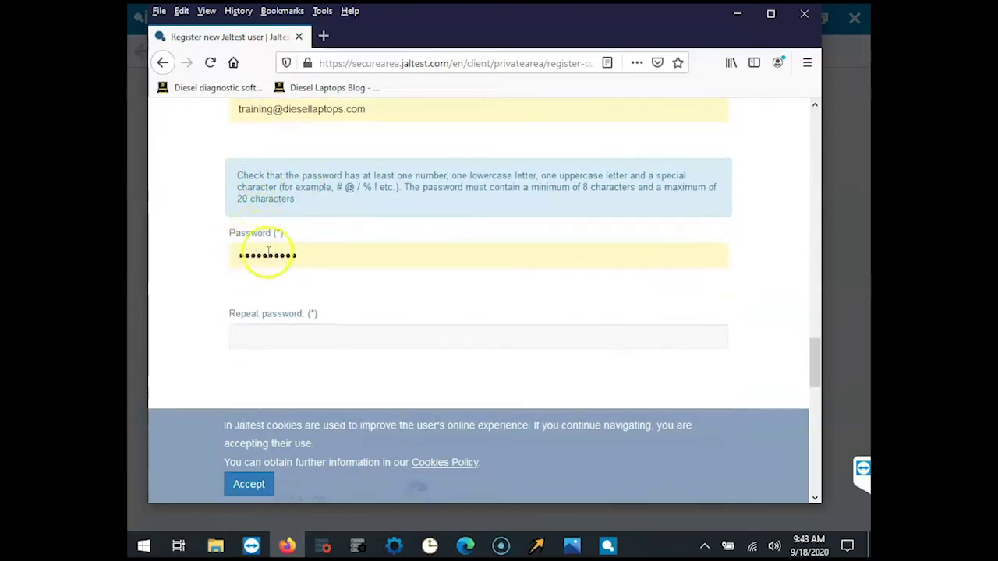
pyautogui.scroll(-2, 276, 256)
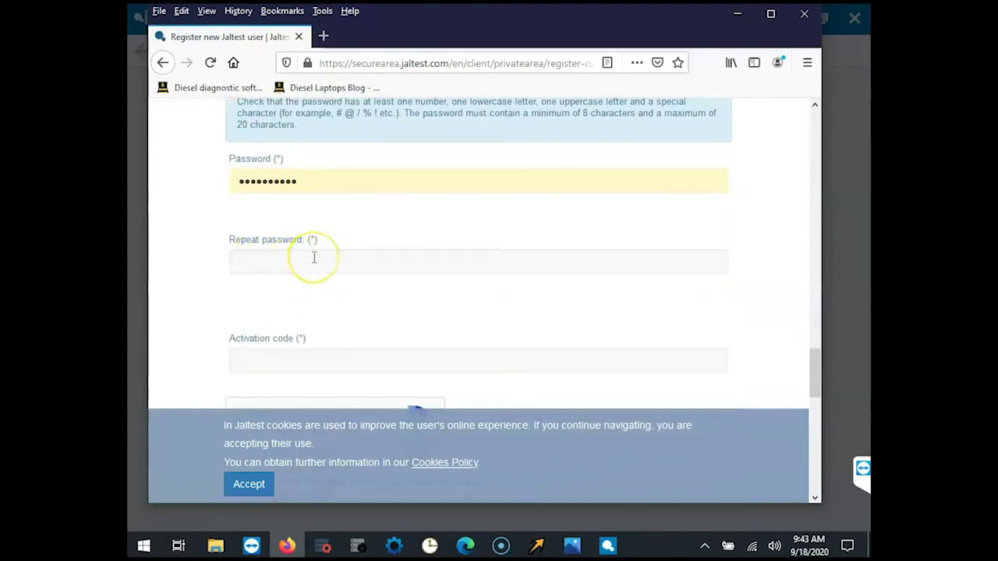
pyautogui.scroll(-2, 314, 257)
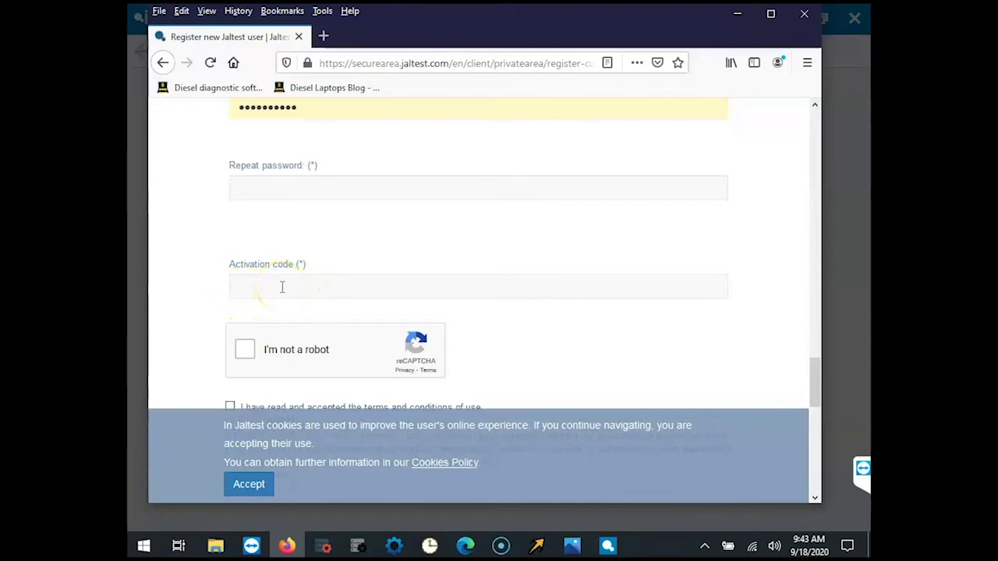
# Minimize Firefox, close Jaltest's social networks pop-up, and minimize Jaltest to show the desktop.
pyautogui.click(735, 17)
pyautogui.click(754, 197)
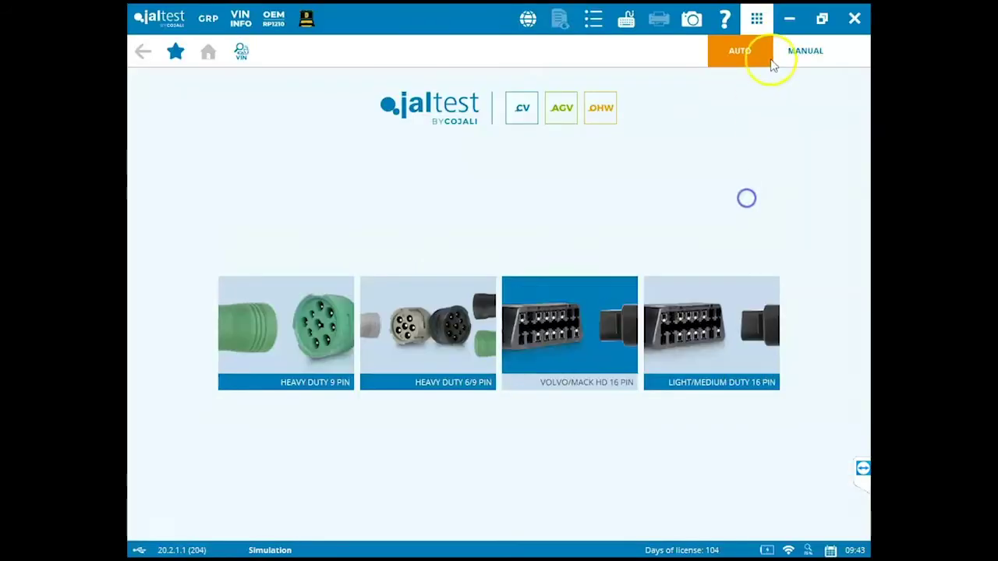
pyautogui.click(792, 19)
# View the 'jaltest registration card' photo in Windows Photos, then close it.
pyautogui.click(380, 243)
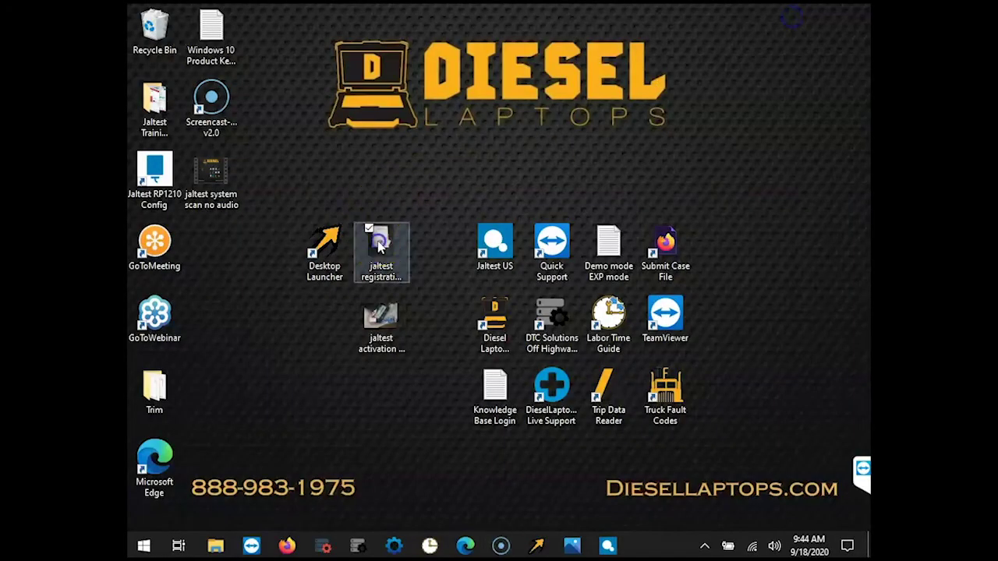
pyautogui.click(385, 244)
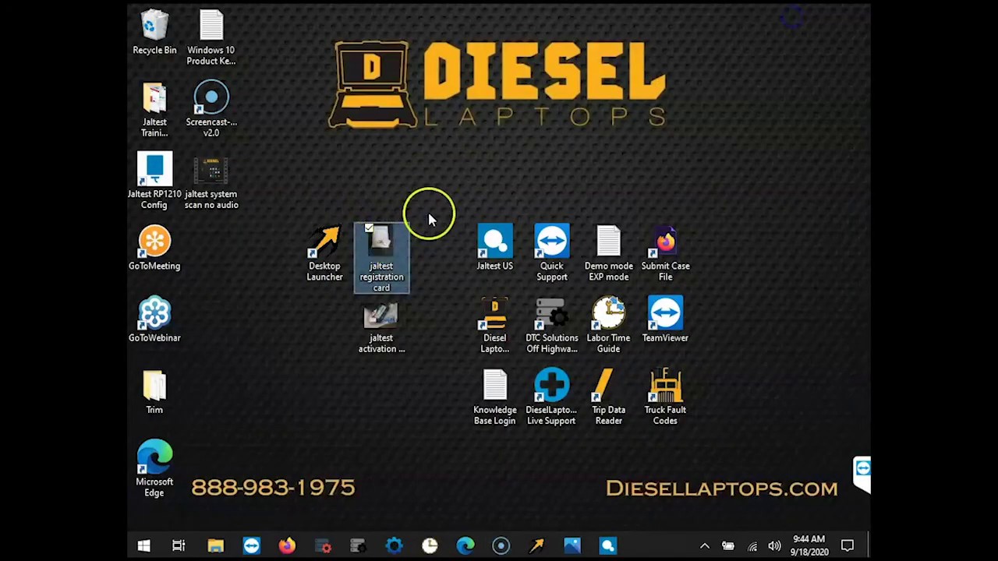
pyautogui.doubleClick(377, 238)
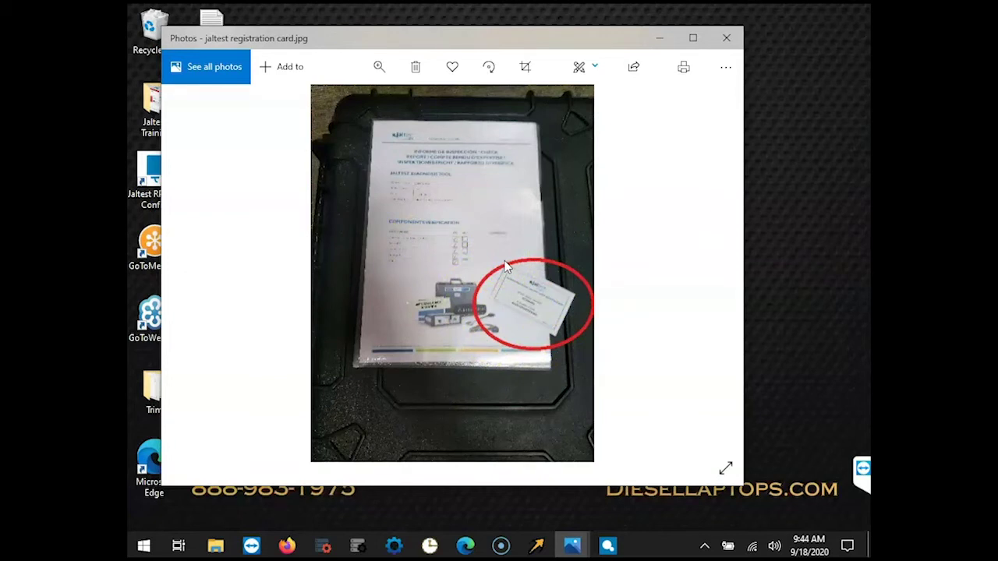
pyautogui.click(732, 39)
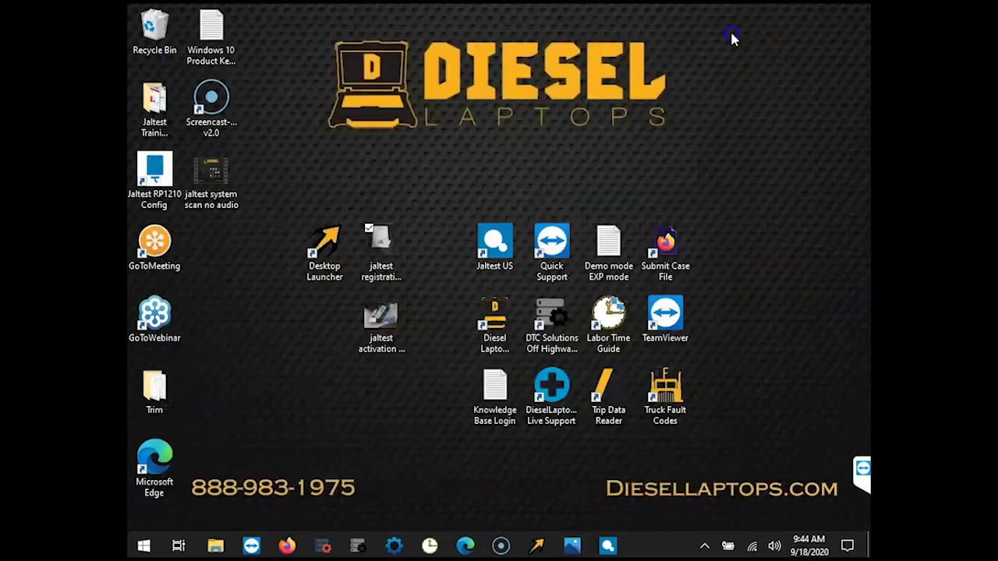
# View the 'jaltest activation code on bag' photo in Windows Photos, then minimize it.
pyautogui.click(392, 316)
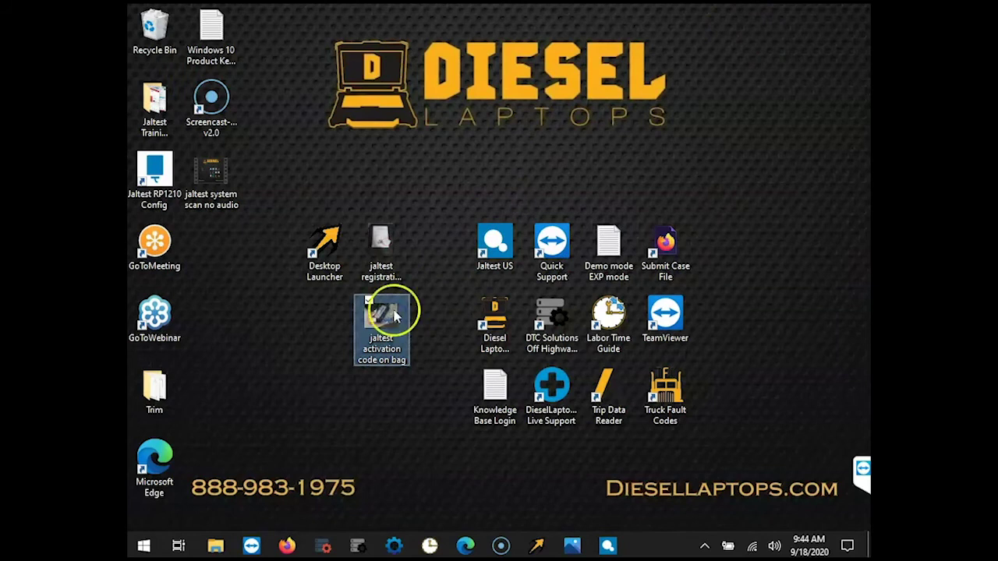
pyautogui.doubleClick(394, 316)
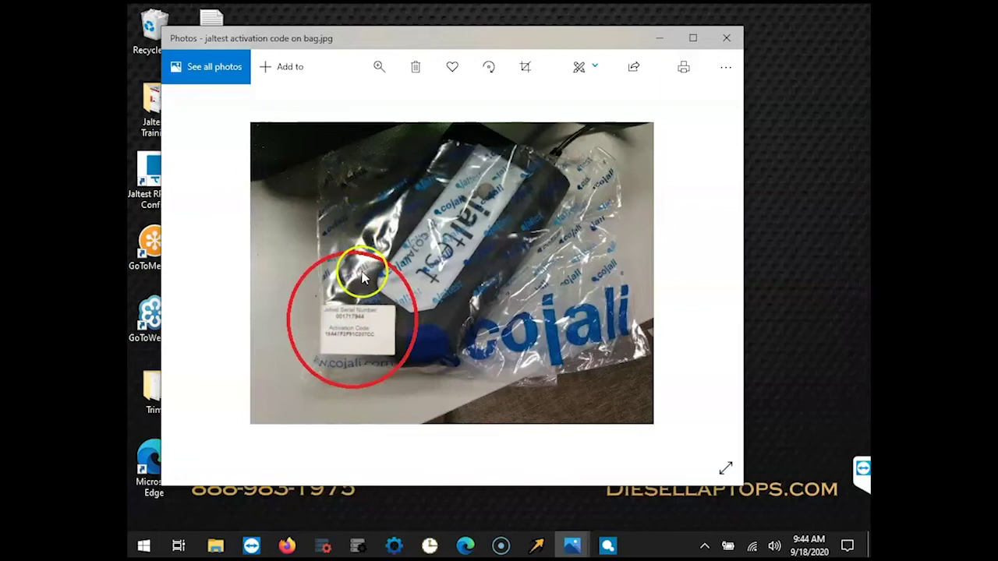
pyautogui.click(660, 36)
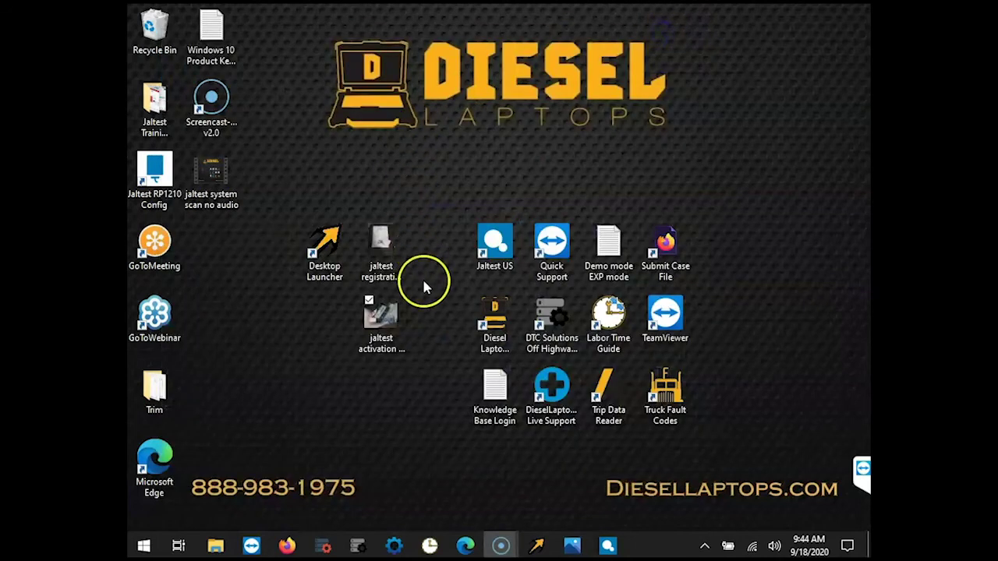
# Return to the Firefox registration form, select the Activation code field, and submit with Send.
pyautogui.click(285, 545)
pyautogui.click(289, 282)
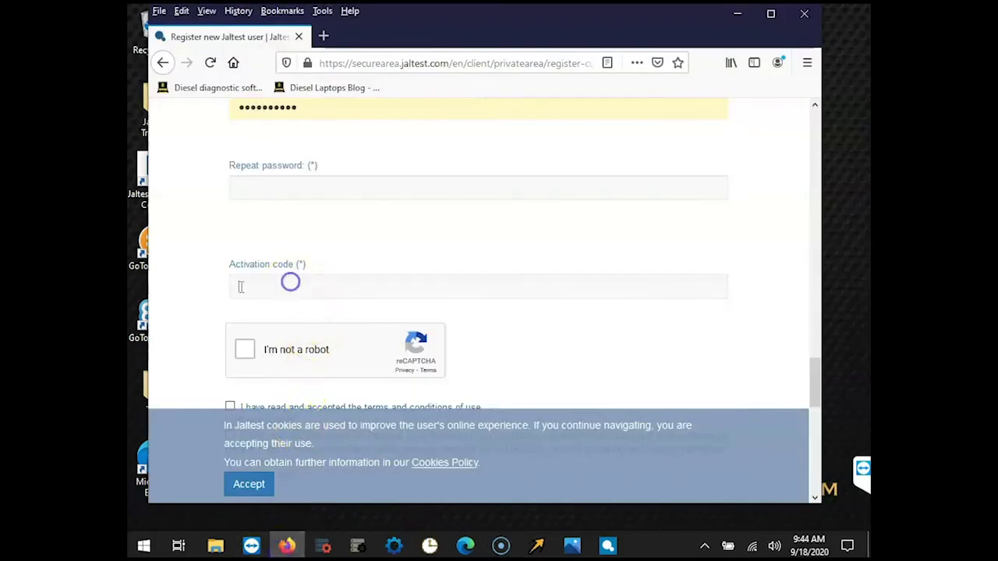
pyautogui.scroll(-2, 321, 286)
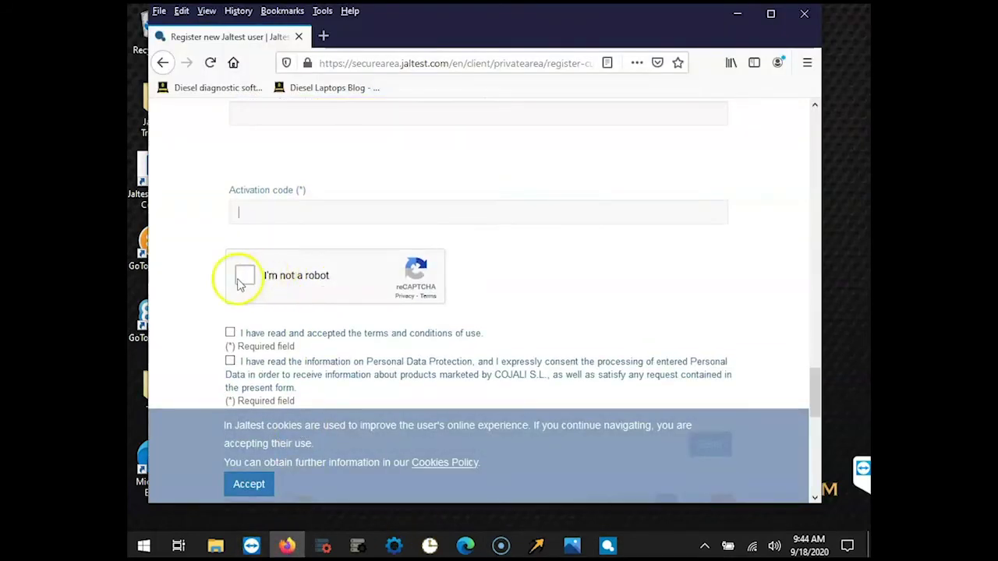
pyautogui.scroll(-2, 237, 276)
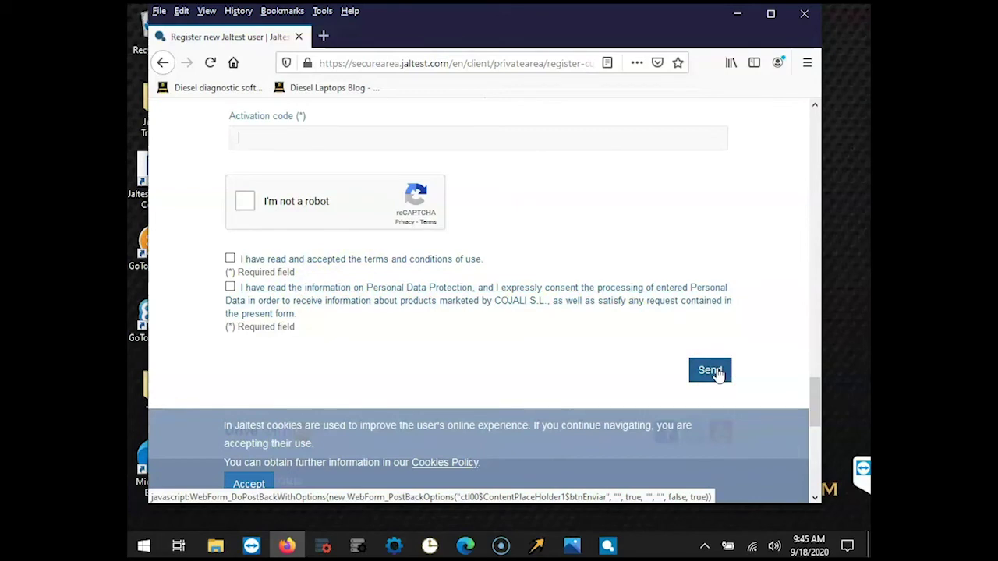
pyautogui.click(718, 376)
# Go back to jaltest.com and log in through Customers > Client Access with the saved credentials.
pyautogui.click(160, 62)
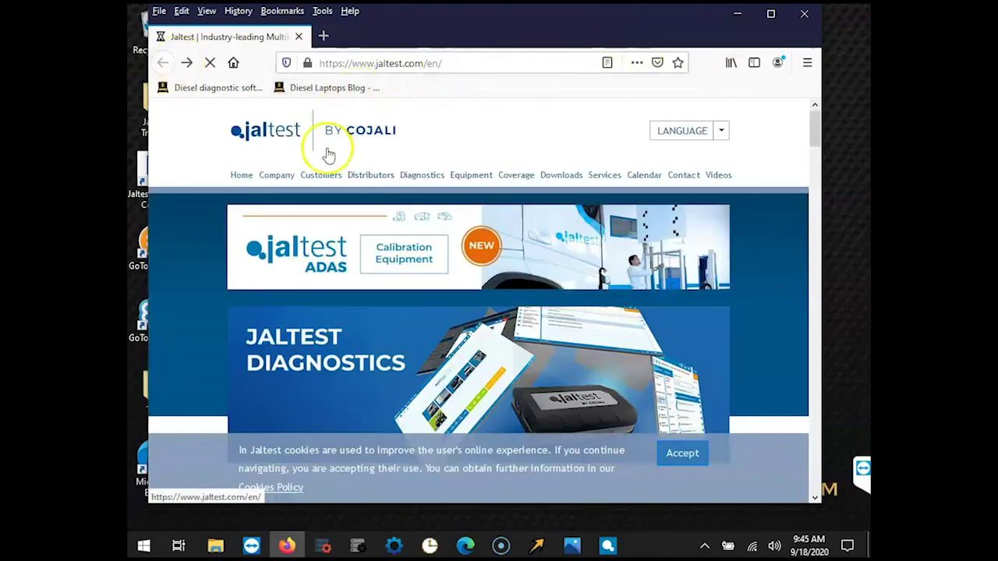
pyautogui.click(329, 177)
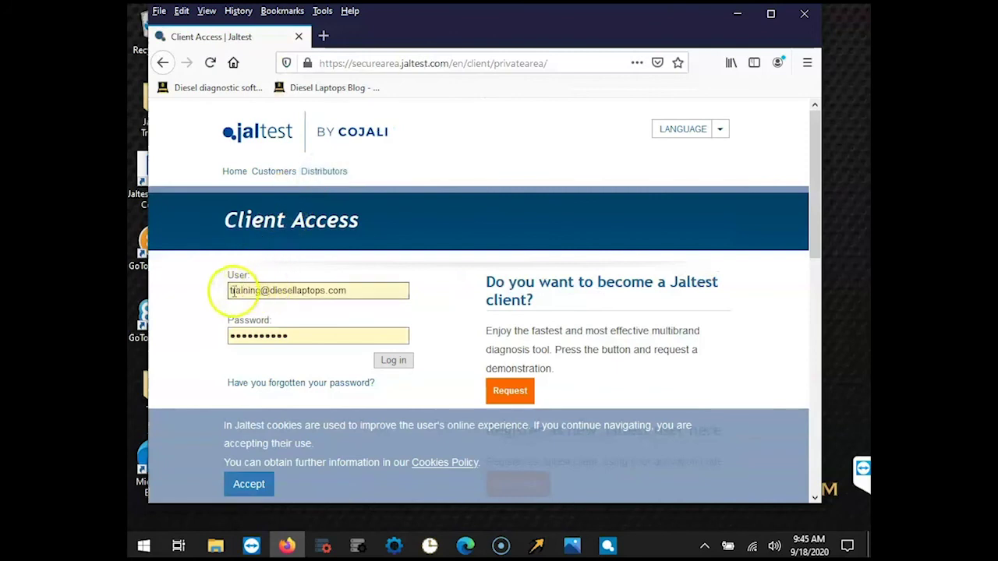
pyautogui.click(402, 363)
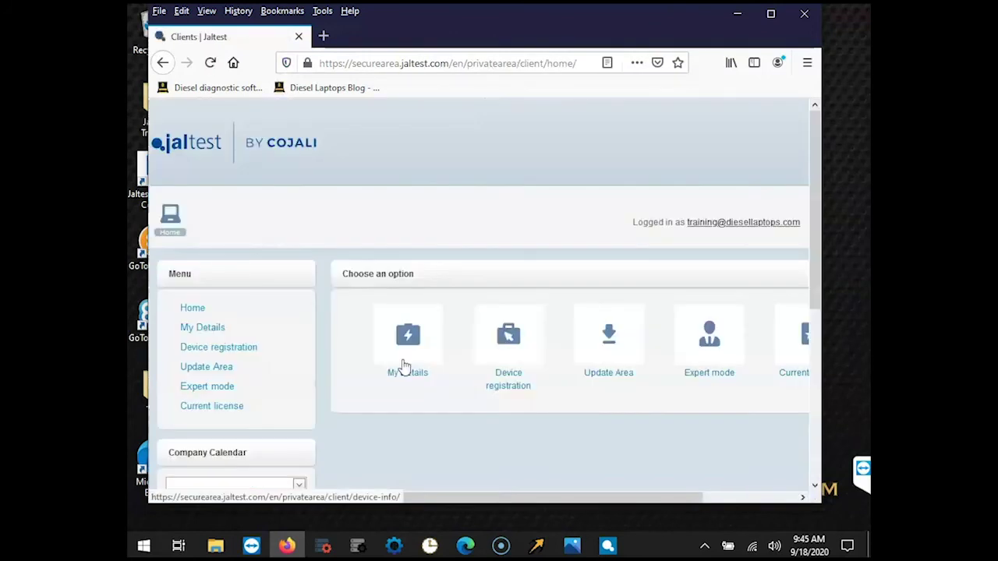
pyautogui.scroll(-2, 352, 227)
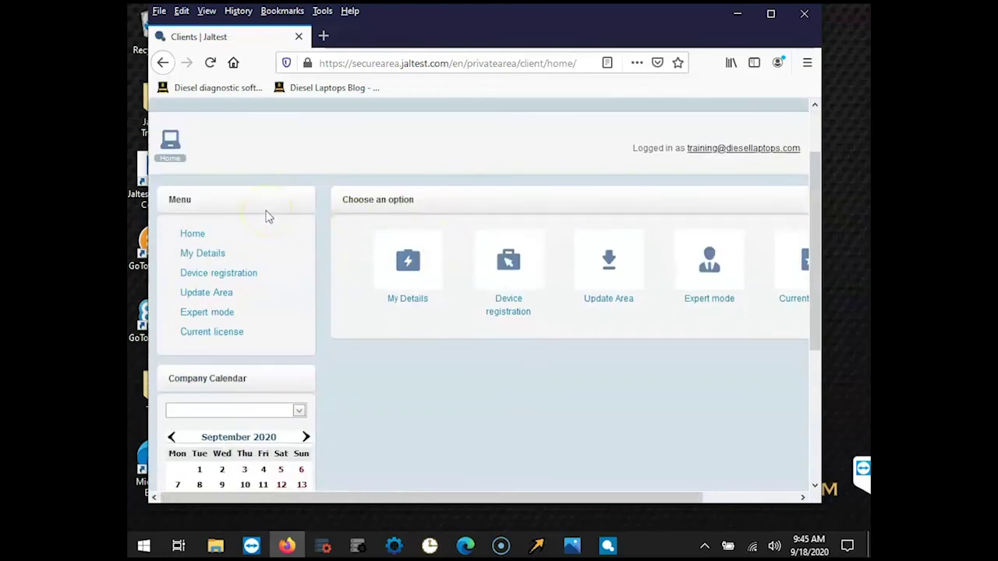